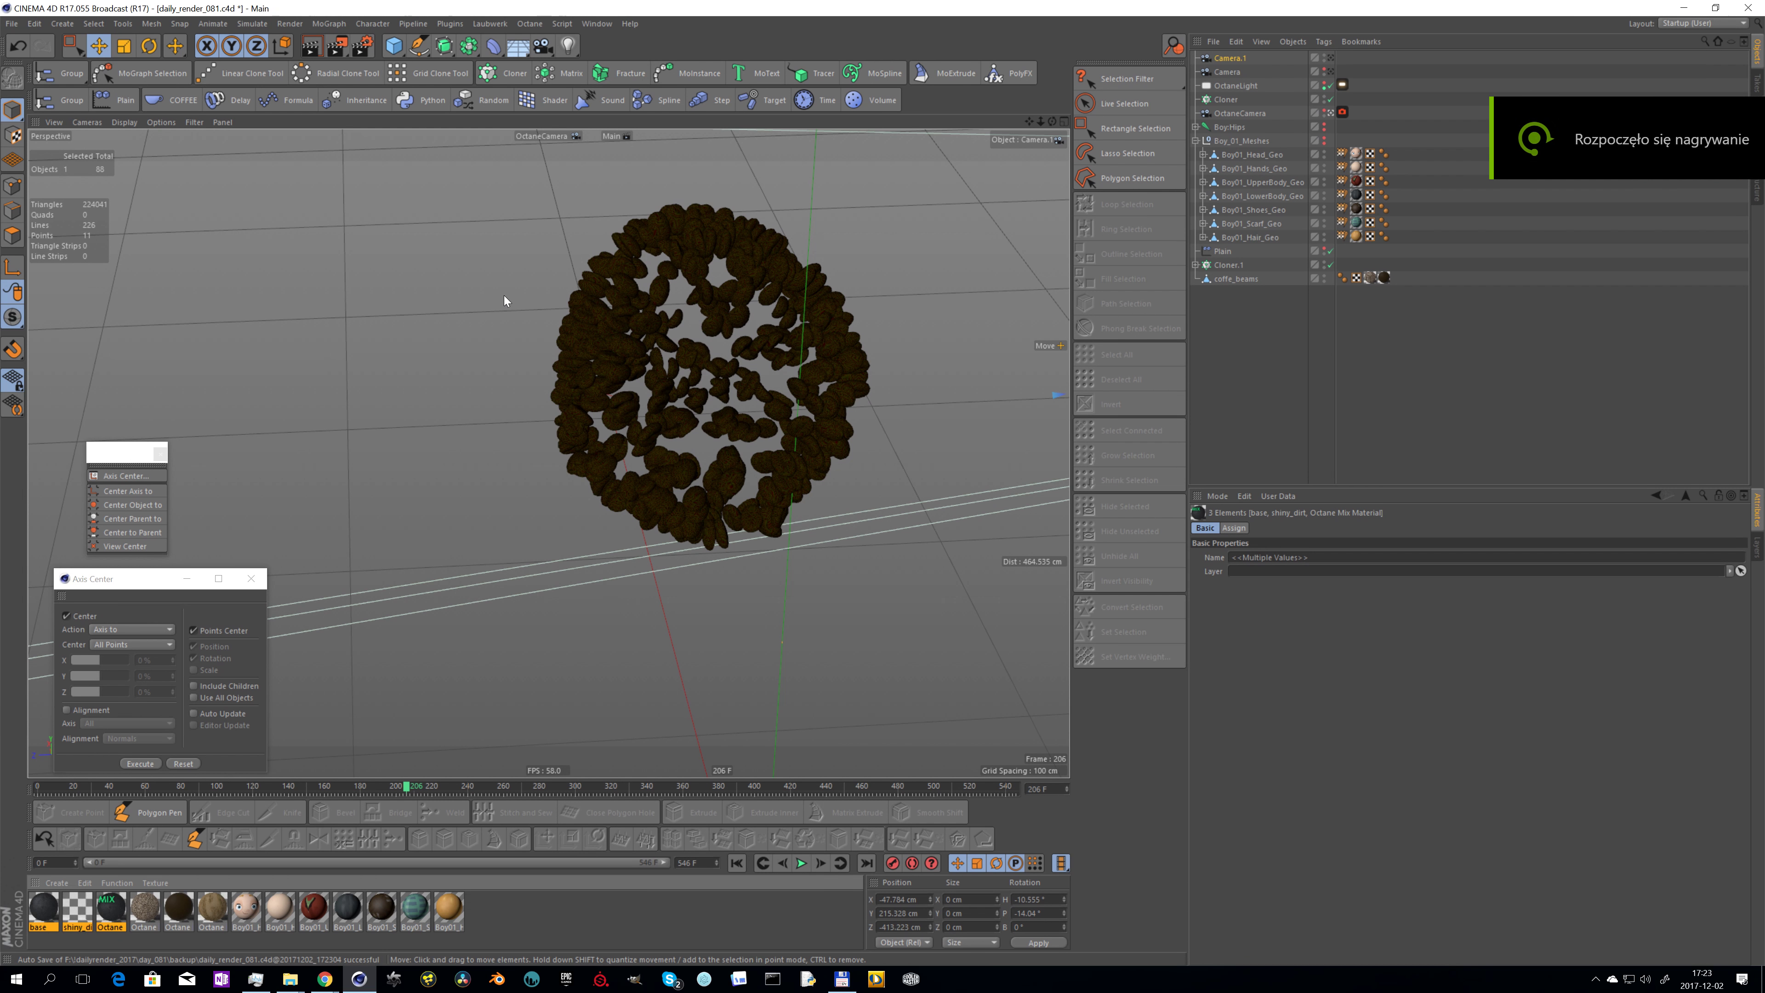
Add a 4000 × 4000 cm Plane and apply the Octane Mix Material to it
left_click(393, 45)
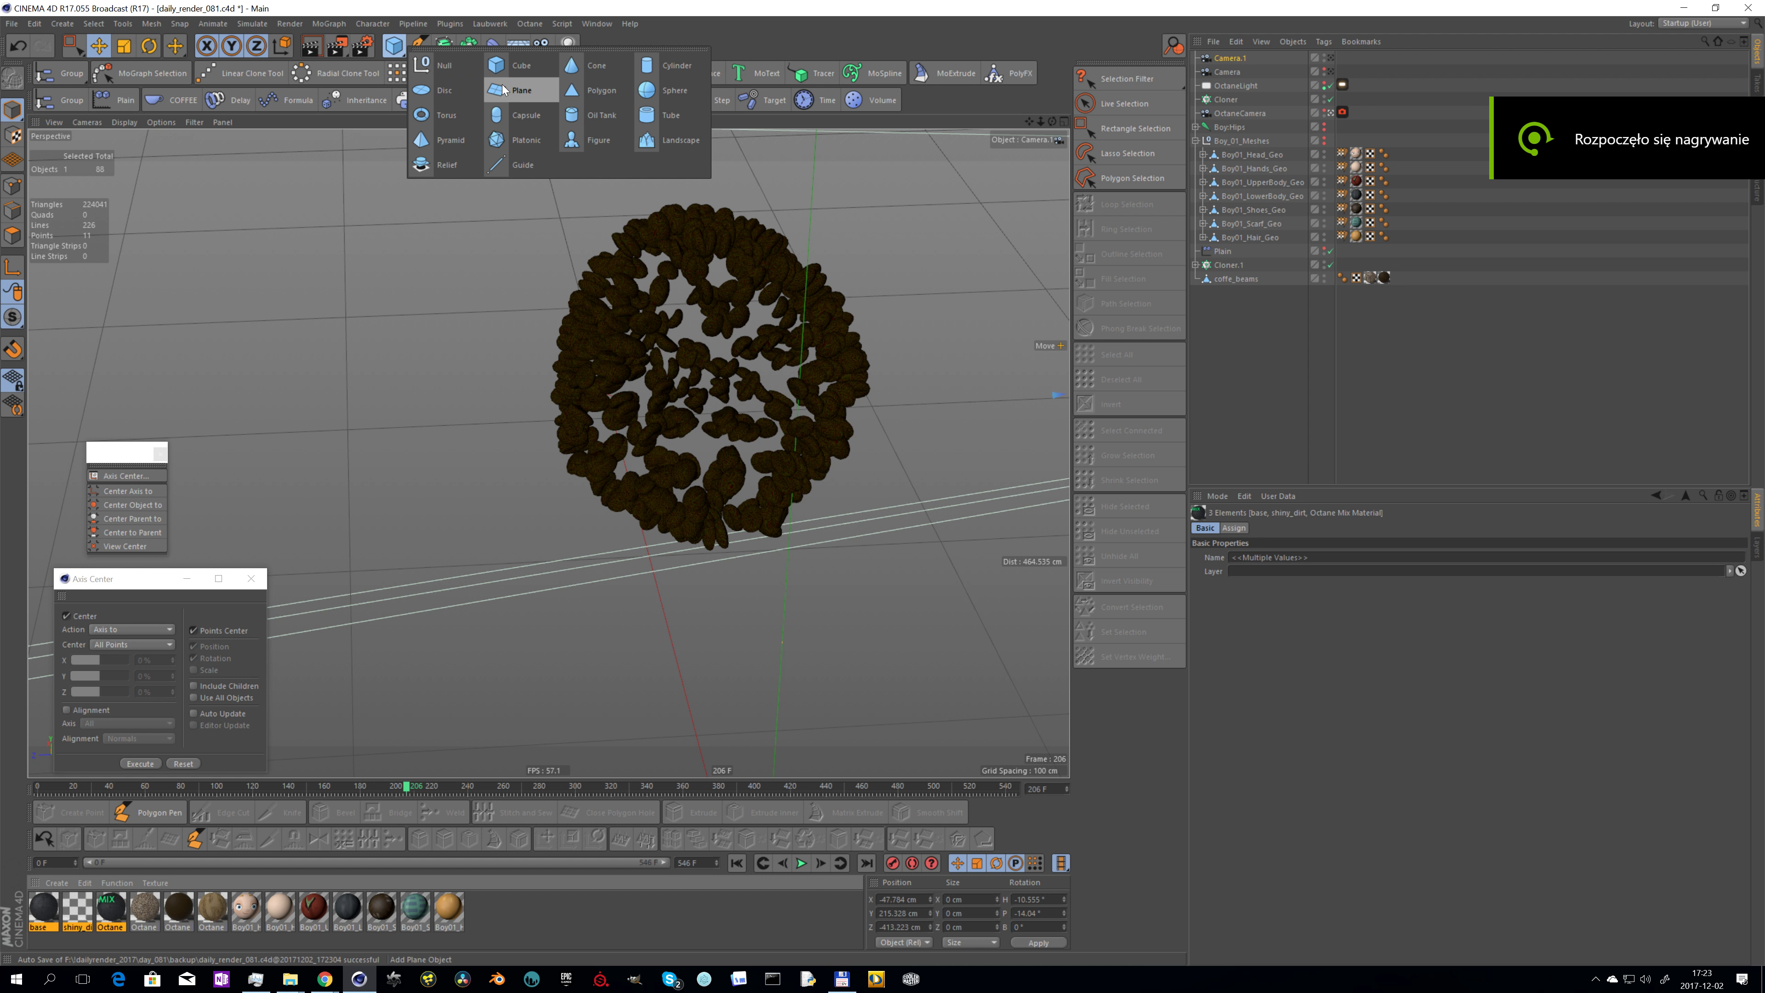
left_click(520, 89)
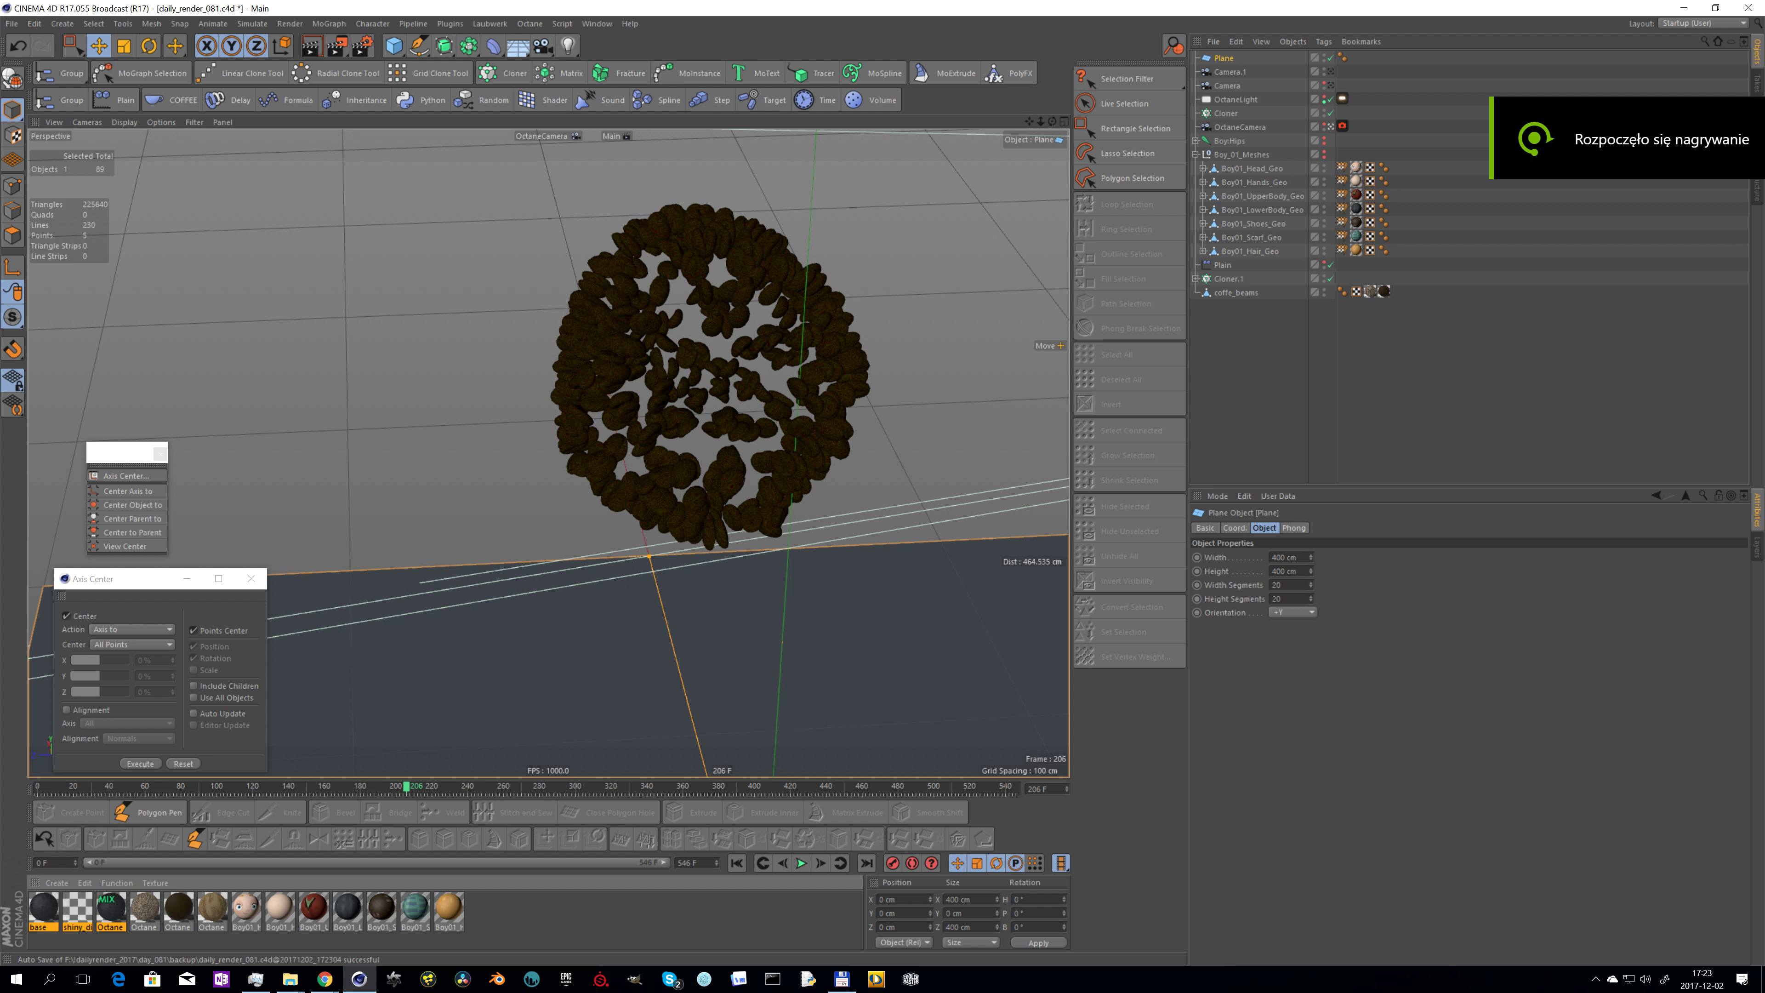
left_click(1277, 557)
type("0")
key("Tab")
type("4000")
key("Return")
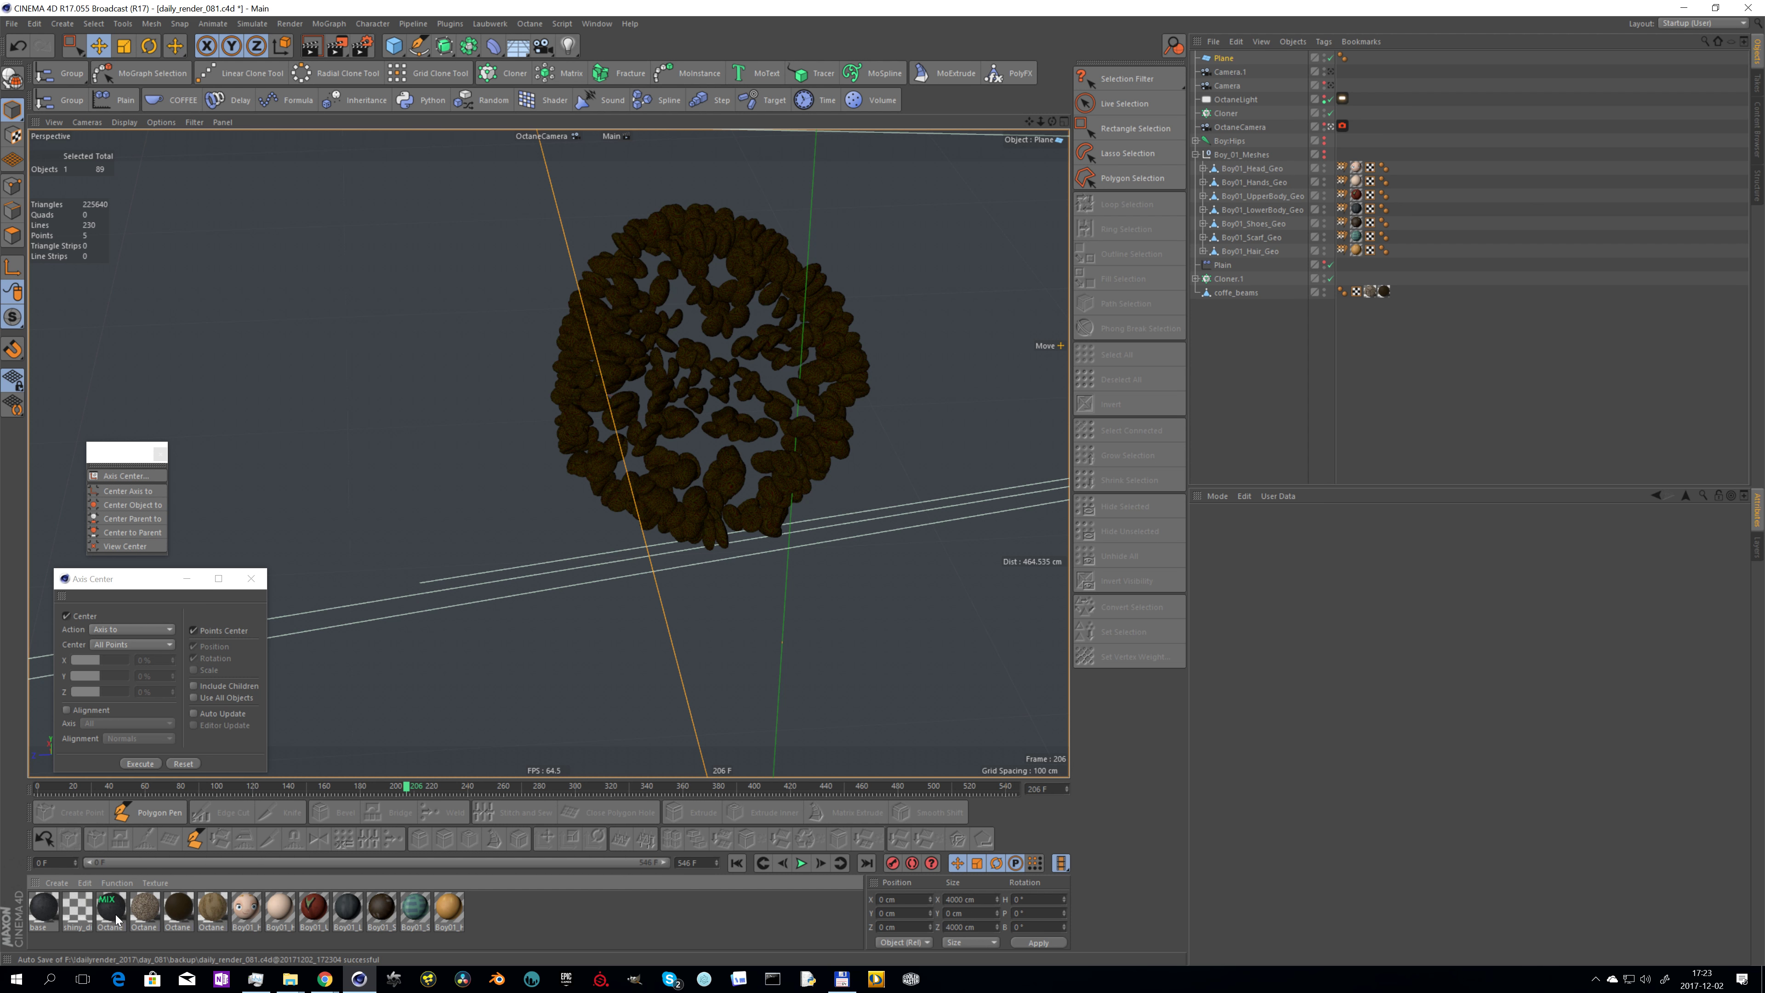
left_click_drag(110, 908, 492, 678)
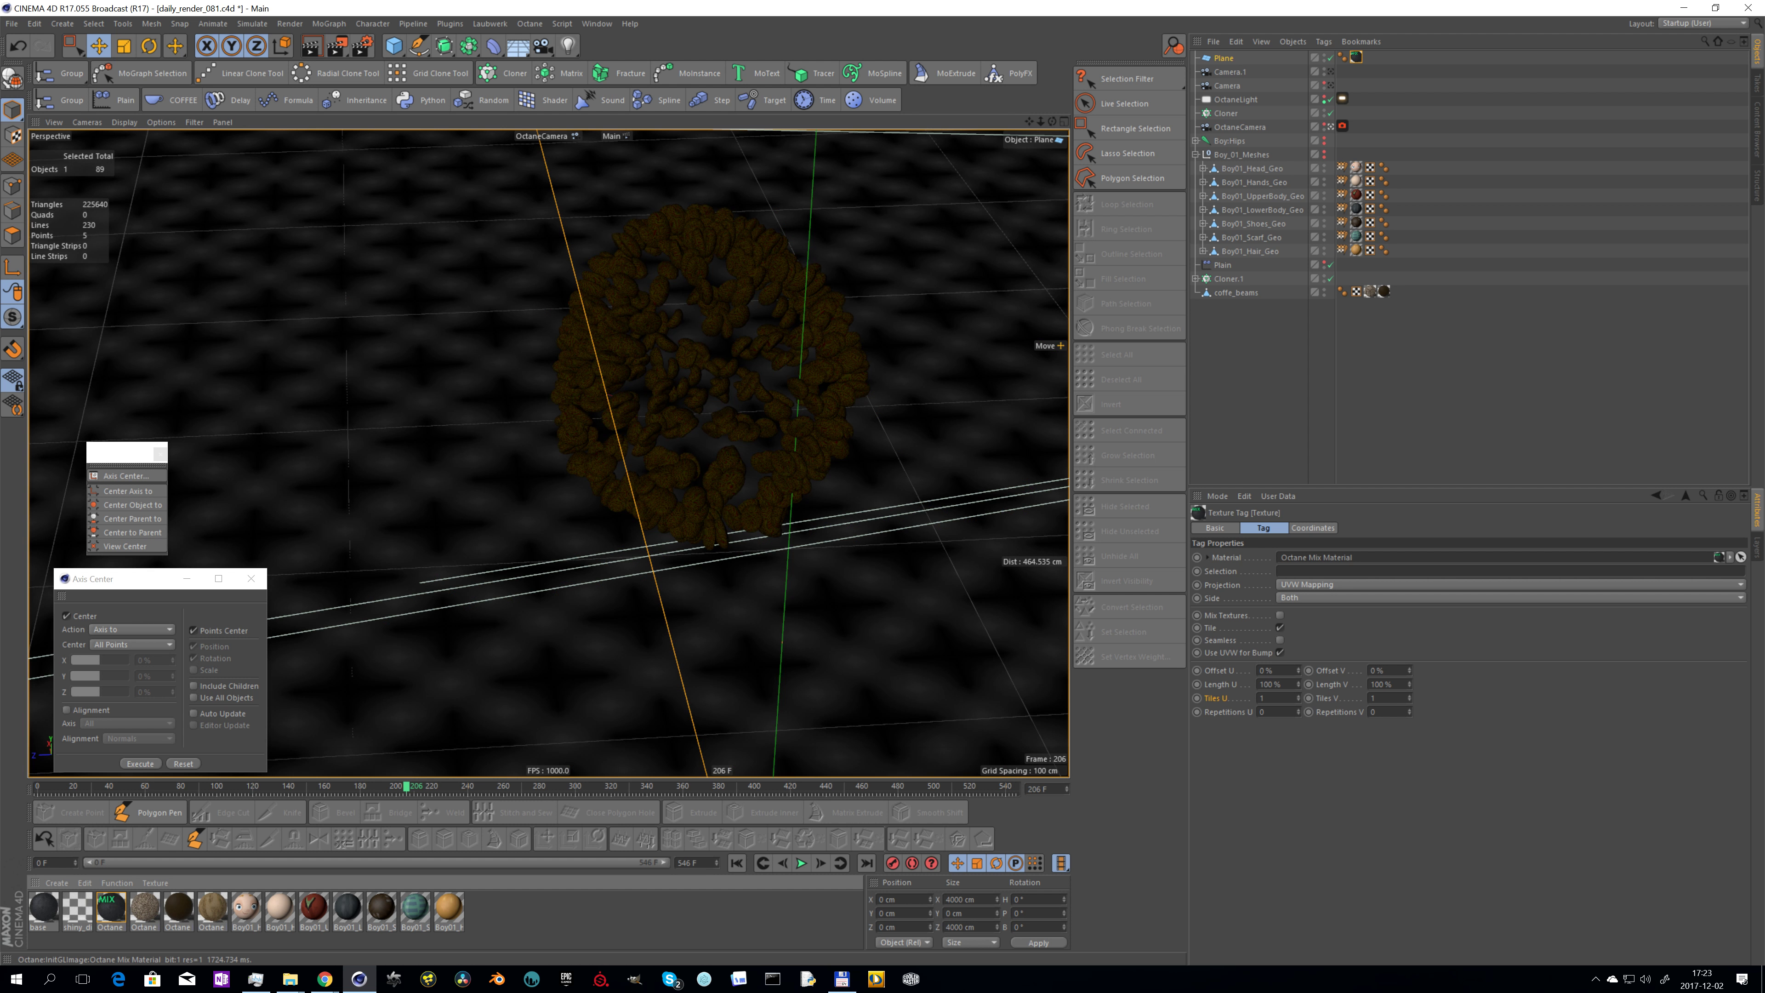
Tile the plane's texture 6 times in U and V, and open the Octane Live Viewer
double_click(1273, 701)
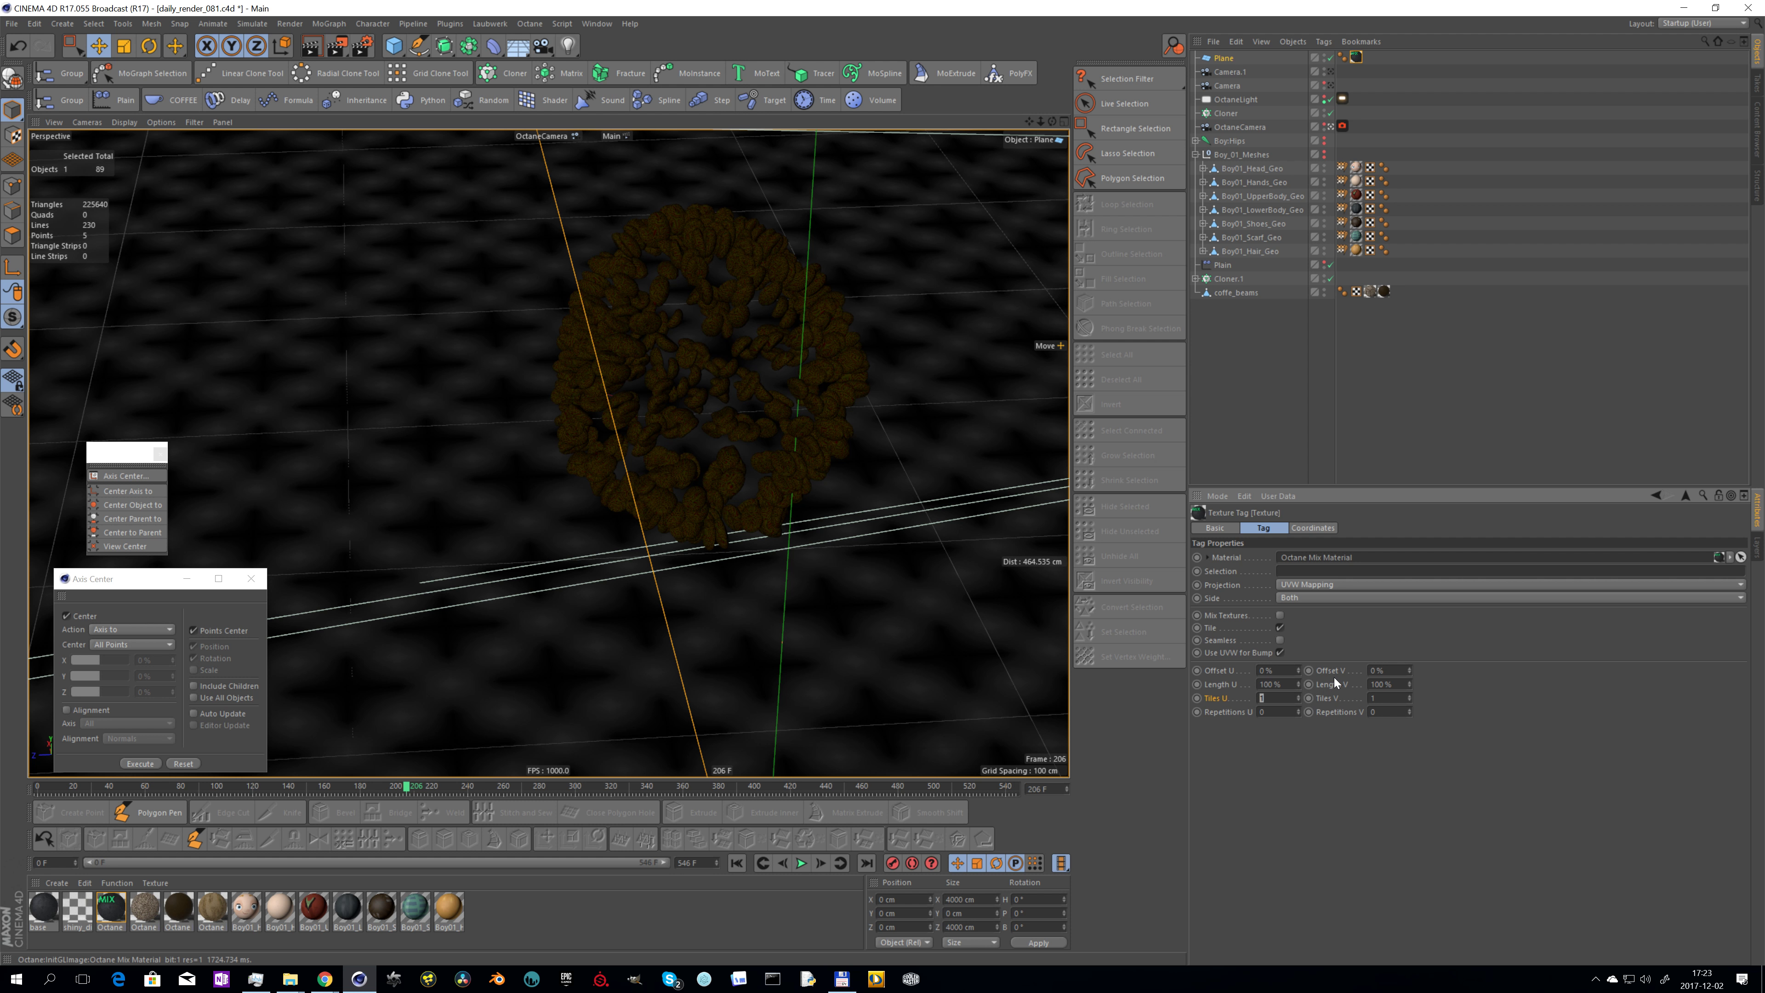
type("8")
key("Tab")
type("6")
key("Return")
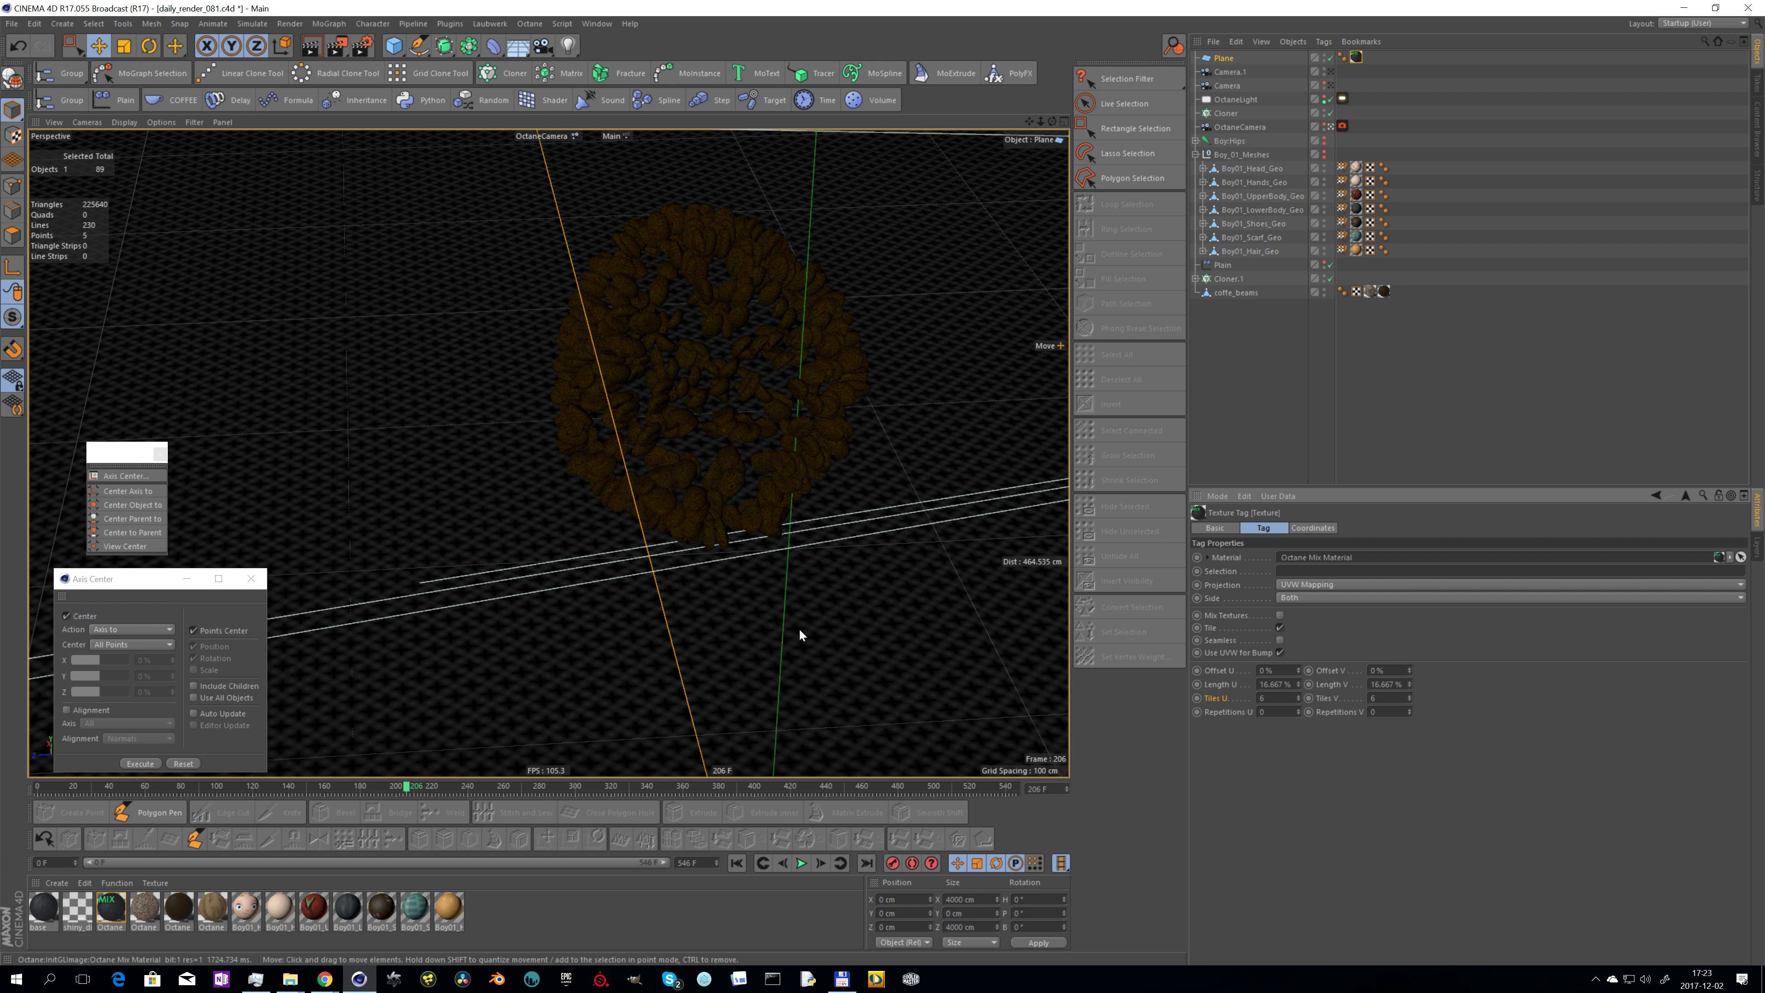
left_click(529, 23)
left_click(542, 58)
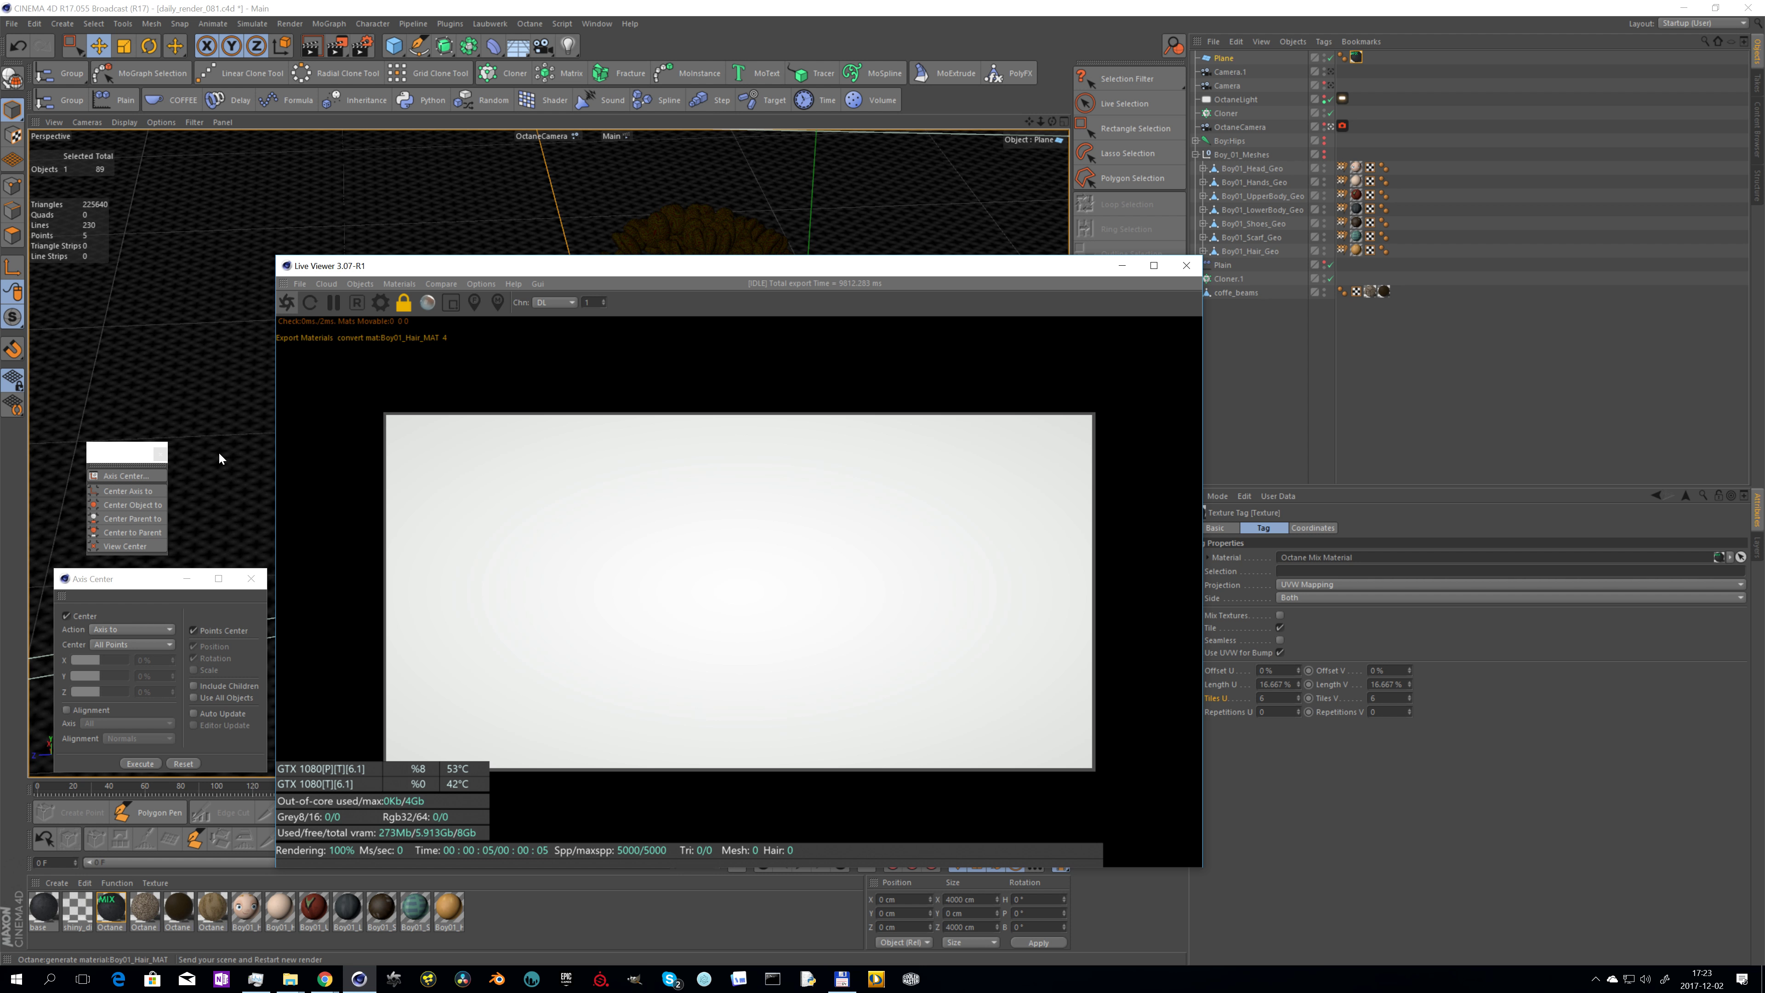
Open Octane Material.1 in the Material Editor on its Displacement channel
double_click(179, 907)
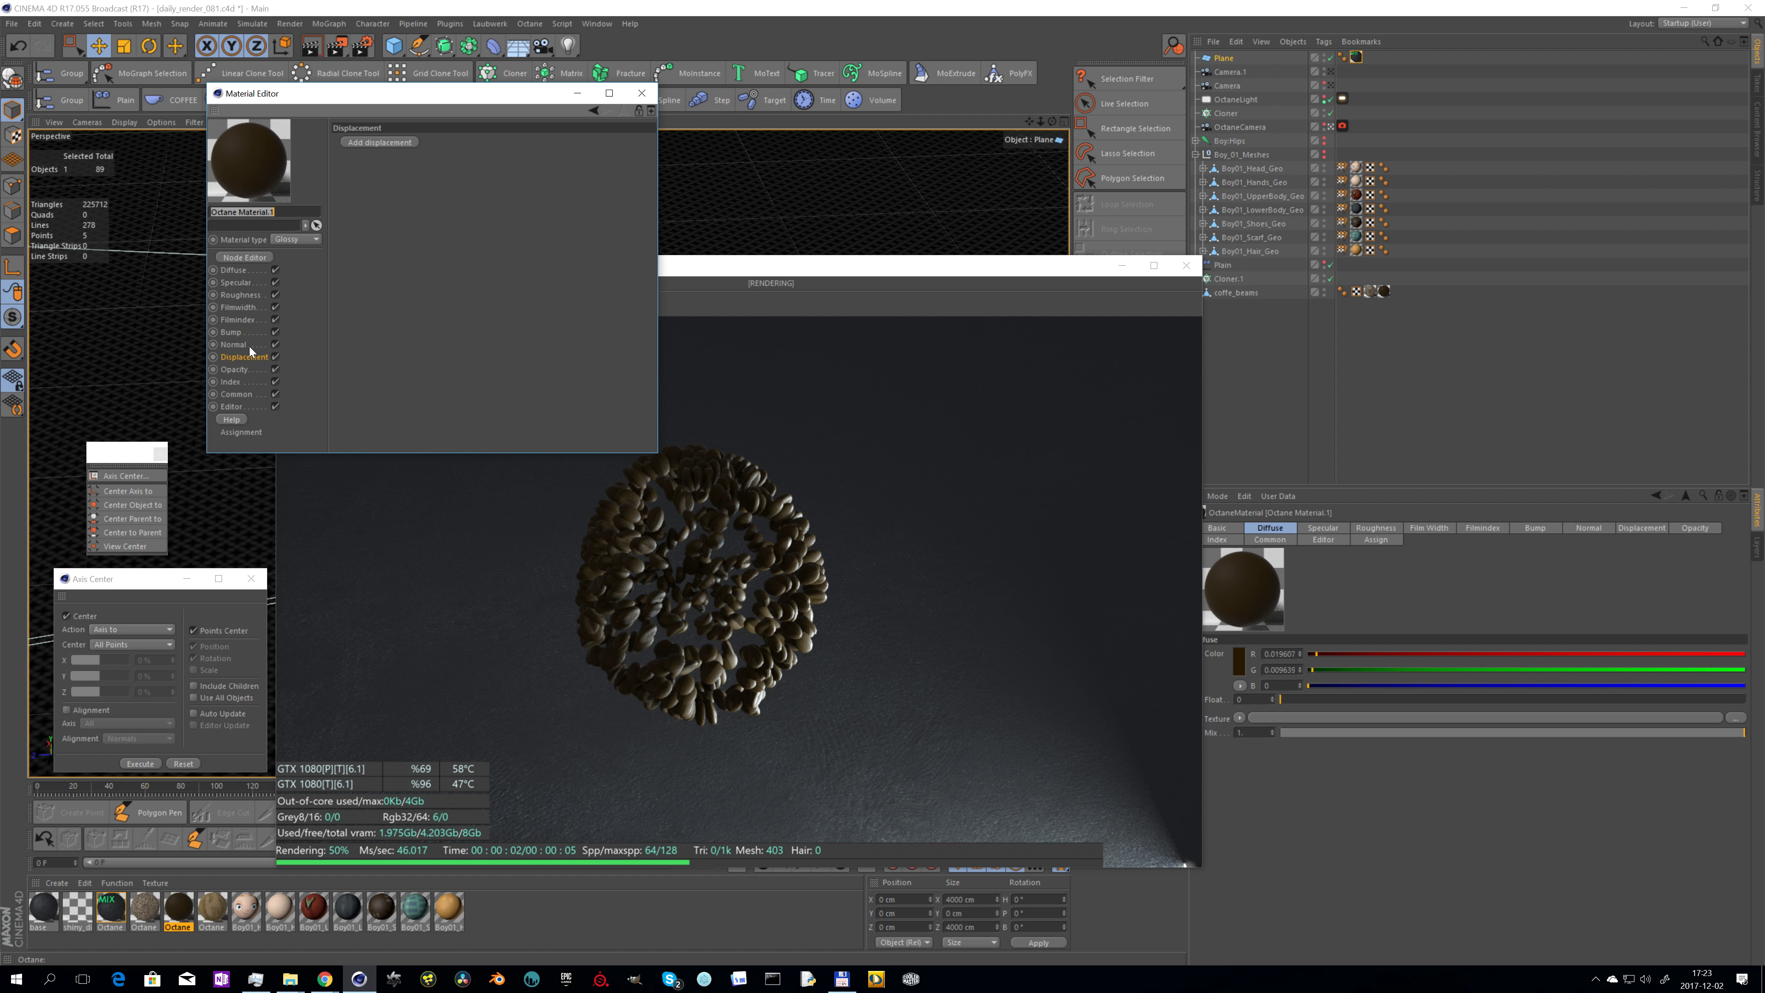
Add Noise-shader displacement to Octane Material.1 with a 1 cm amount
left_click(377, 142)
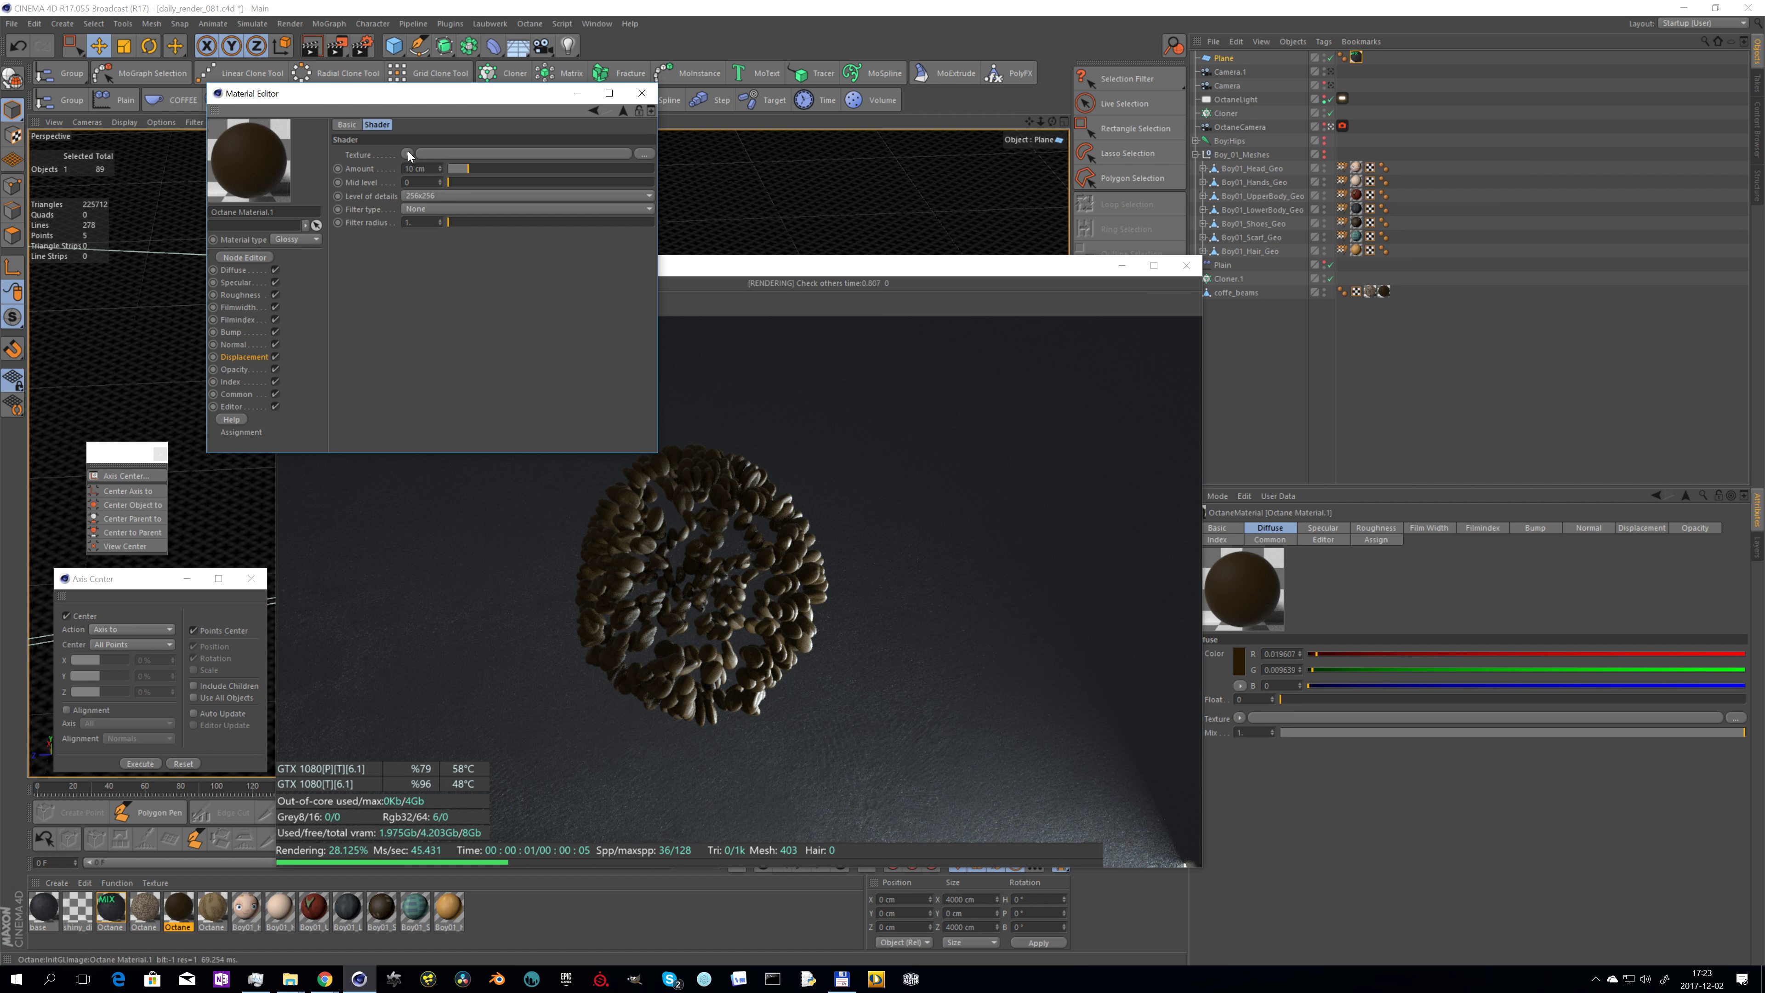
left_click(408, 154)
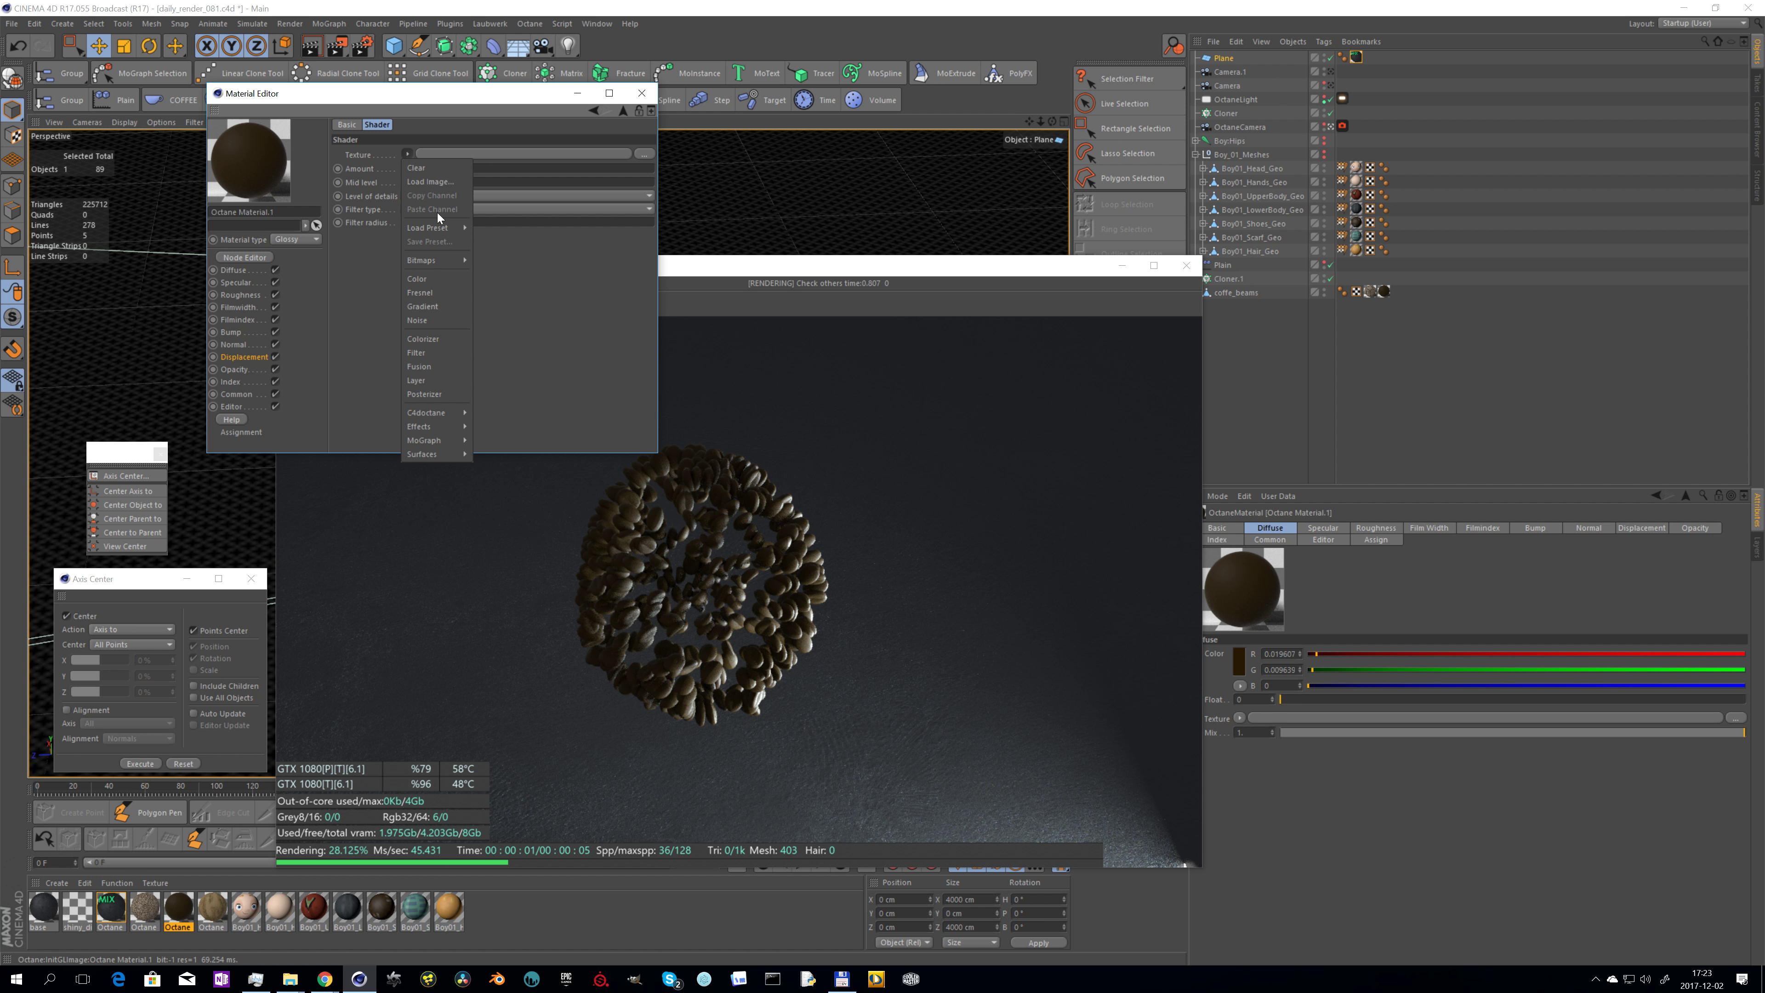
left_click(437, 318)
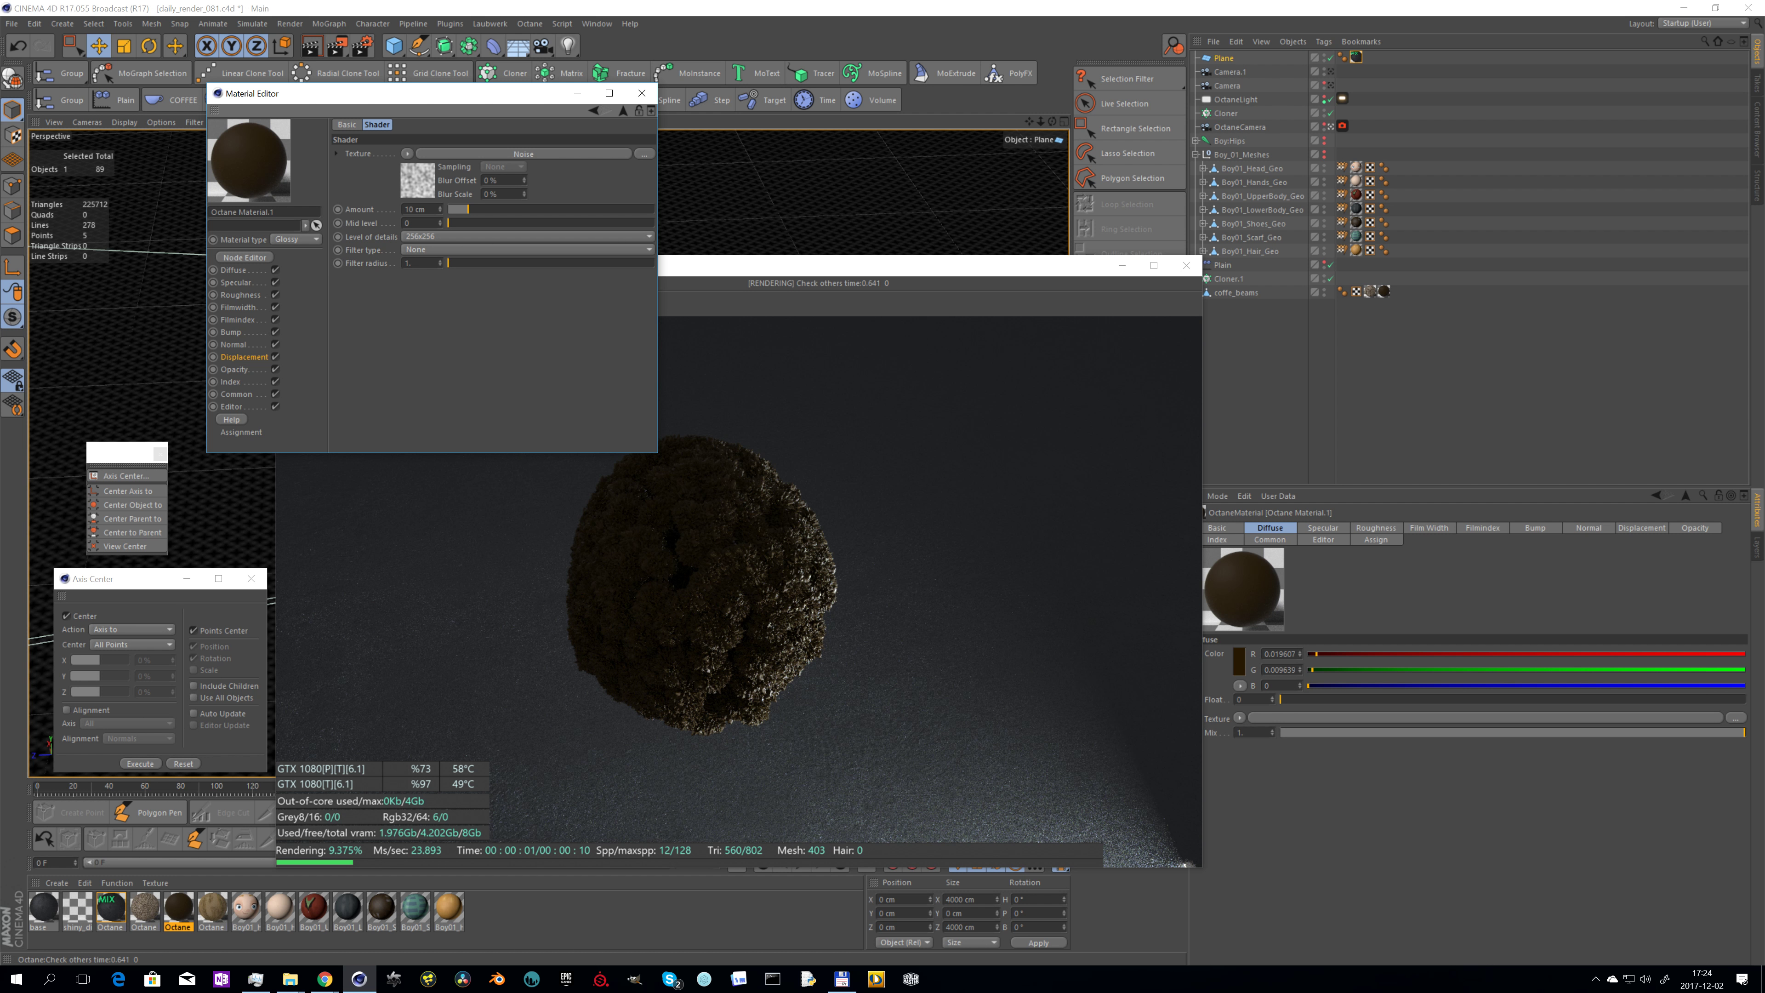
left_click(420, 209)
double_click(420, 210)
type("1")
key("Return")
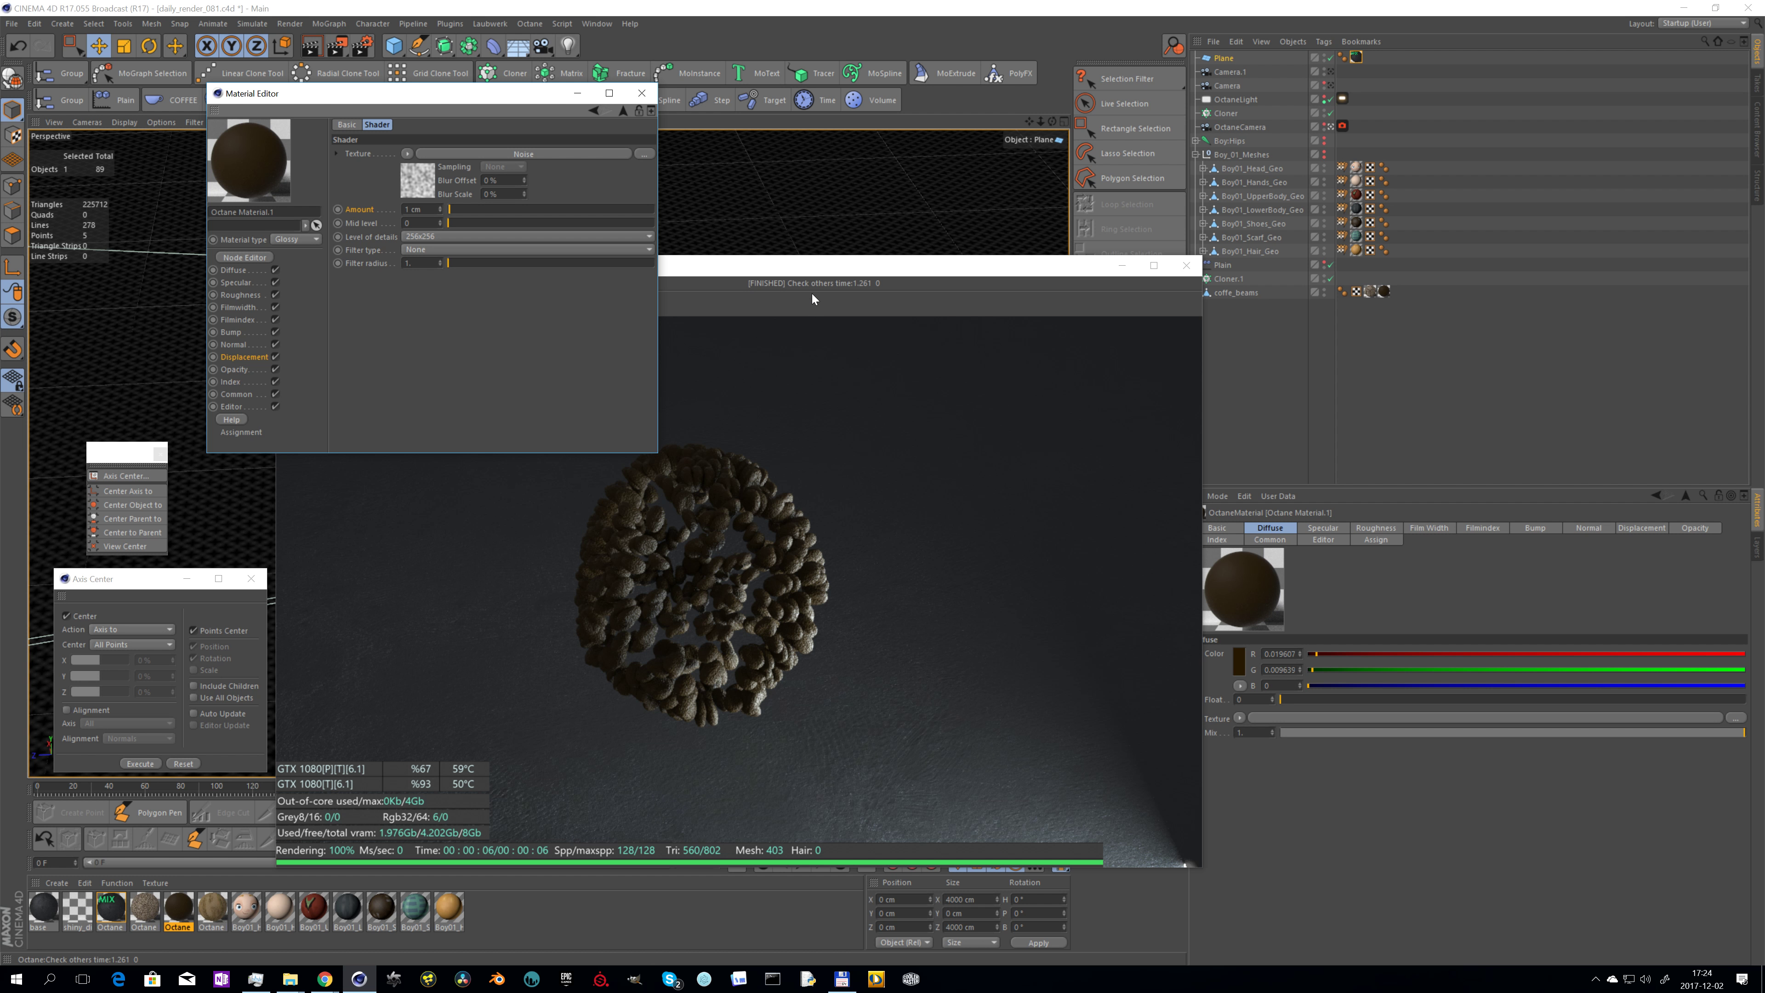
Raise displacement detail to 512x512 and zoom in on the sphere in the Live Viewer
left_click(480, 237)
left_click(462, 266)
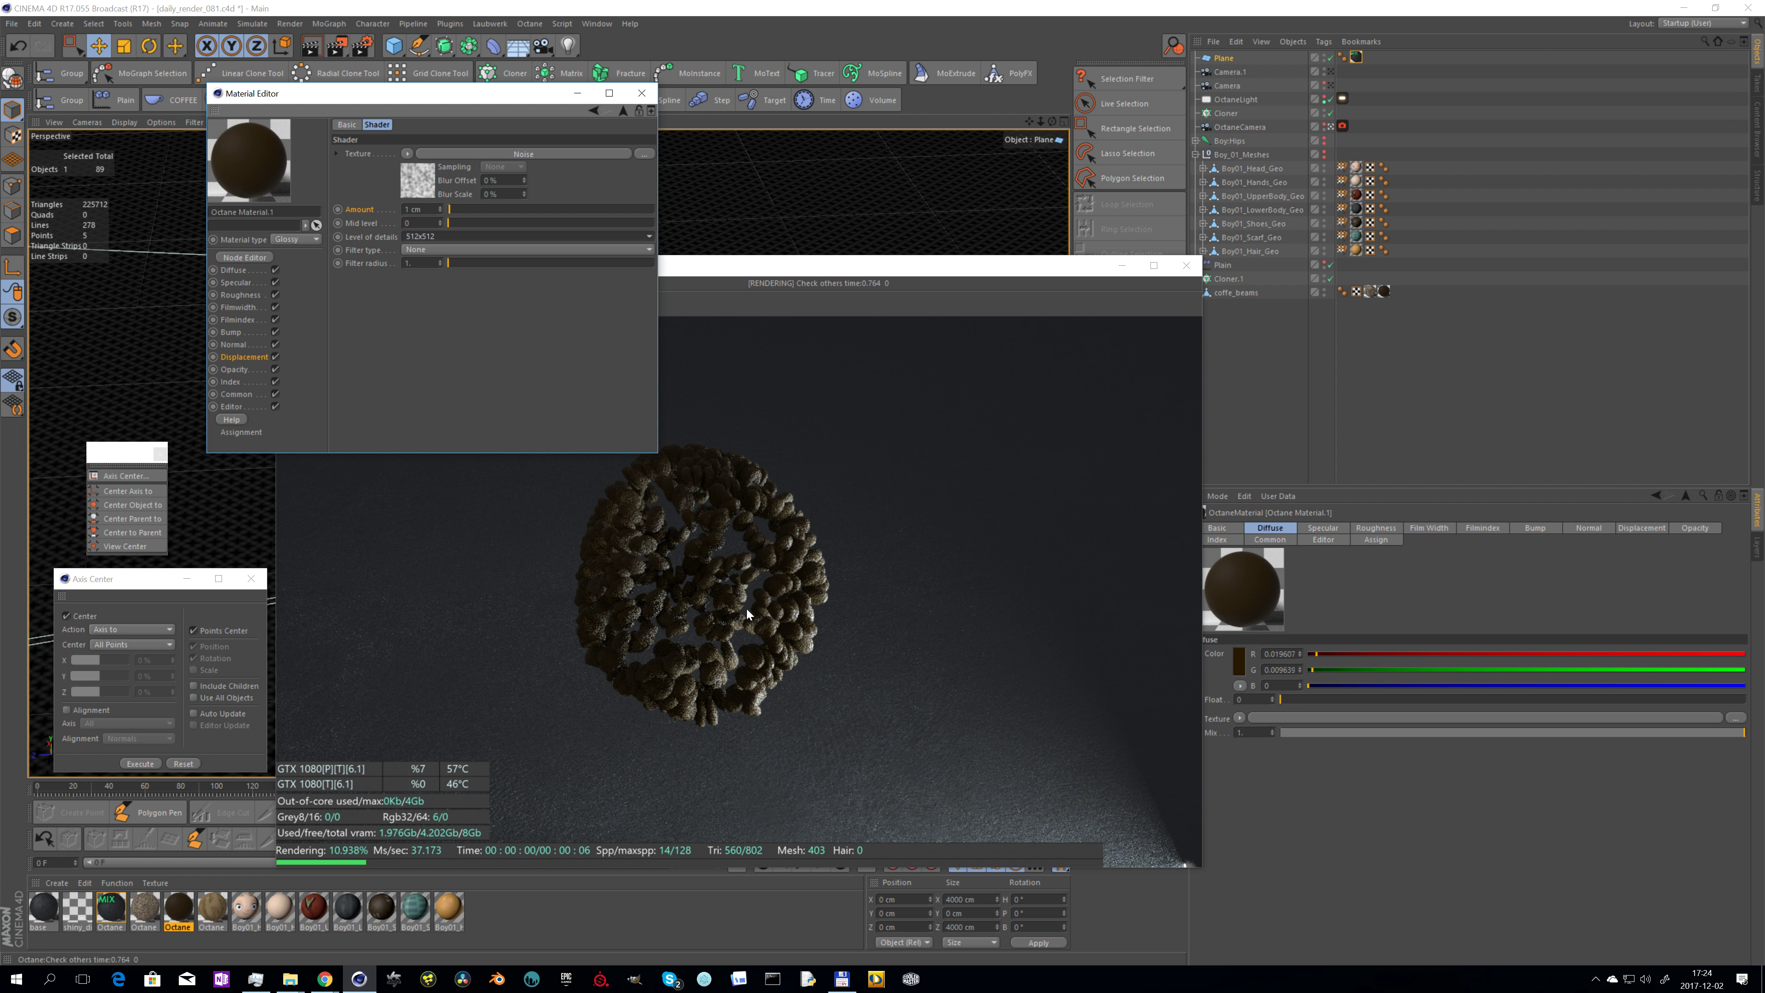
left_click(721, 595)
scroll(785, 593, "up", 3)
scroll(834, 591, "up", 3)
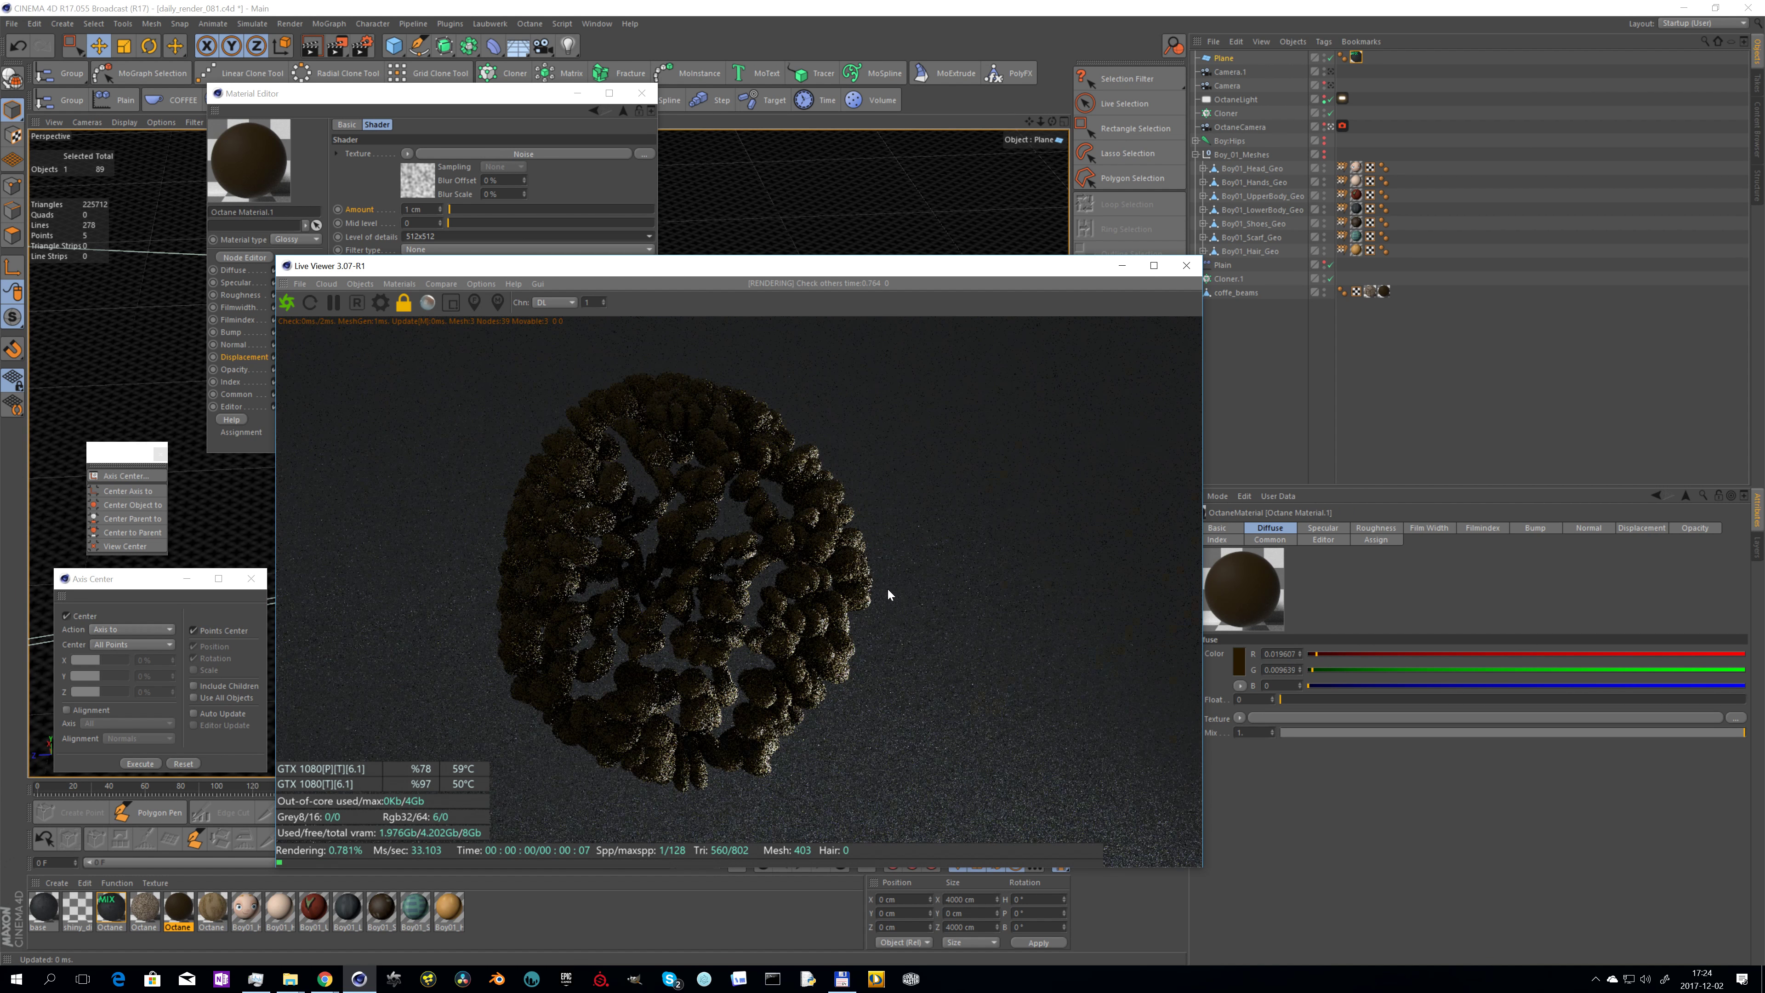
Zoom further into the noise-displaced sphere in the Live Viewer
scroll(886, 587, "up", 2)
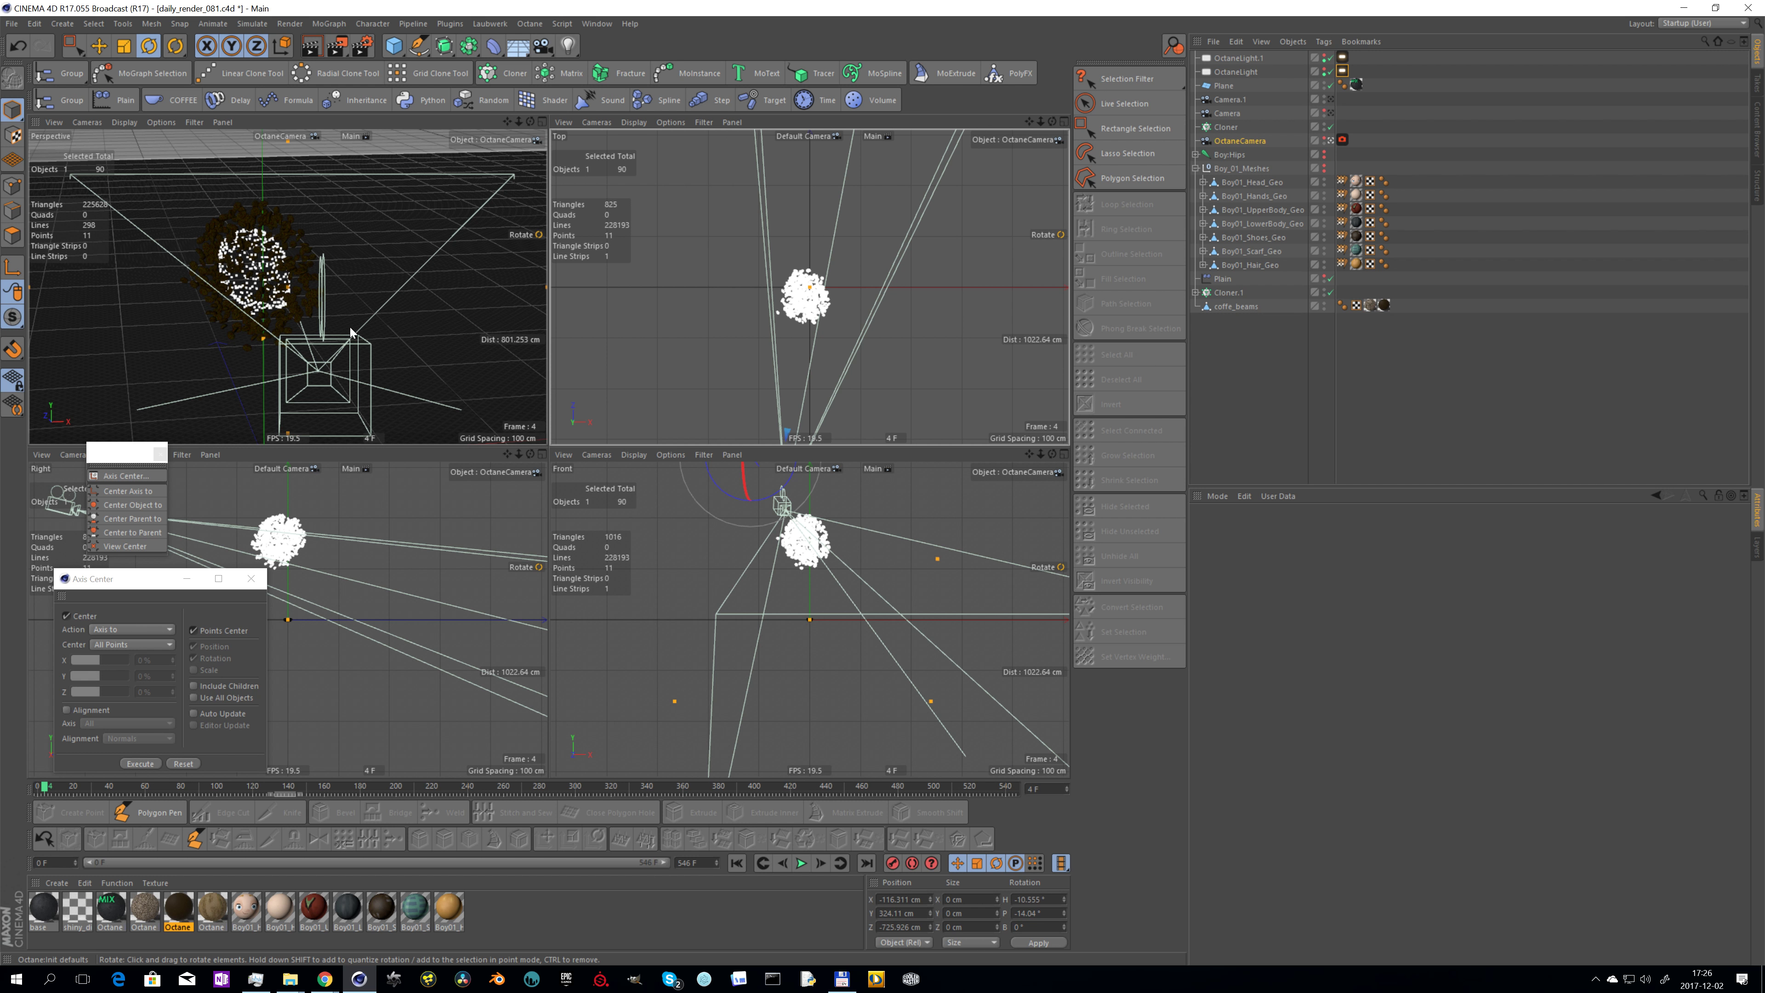
Maximize the Perspective view and orbit the OctaneCamera to frame the boy character
middle_click(345, 336)
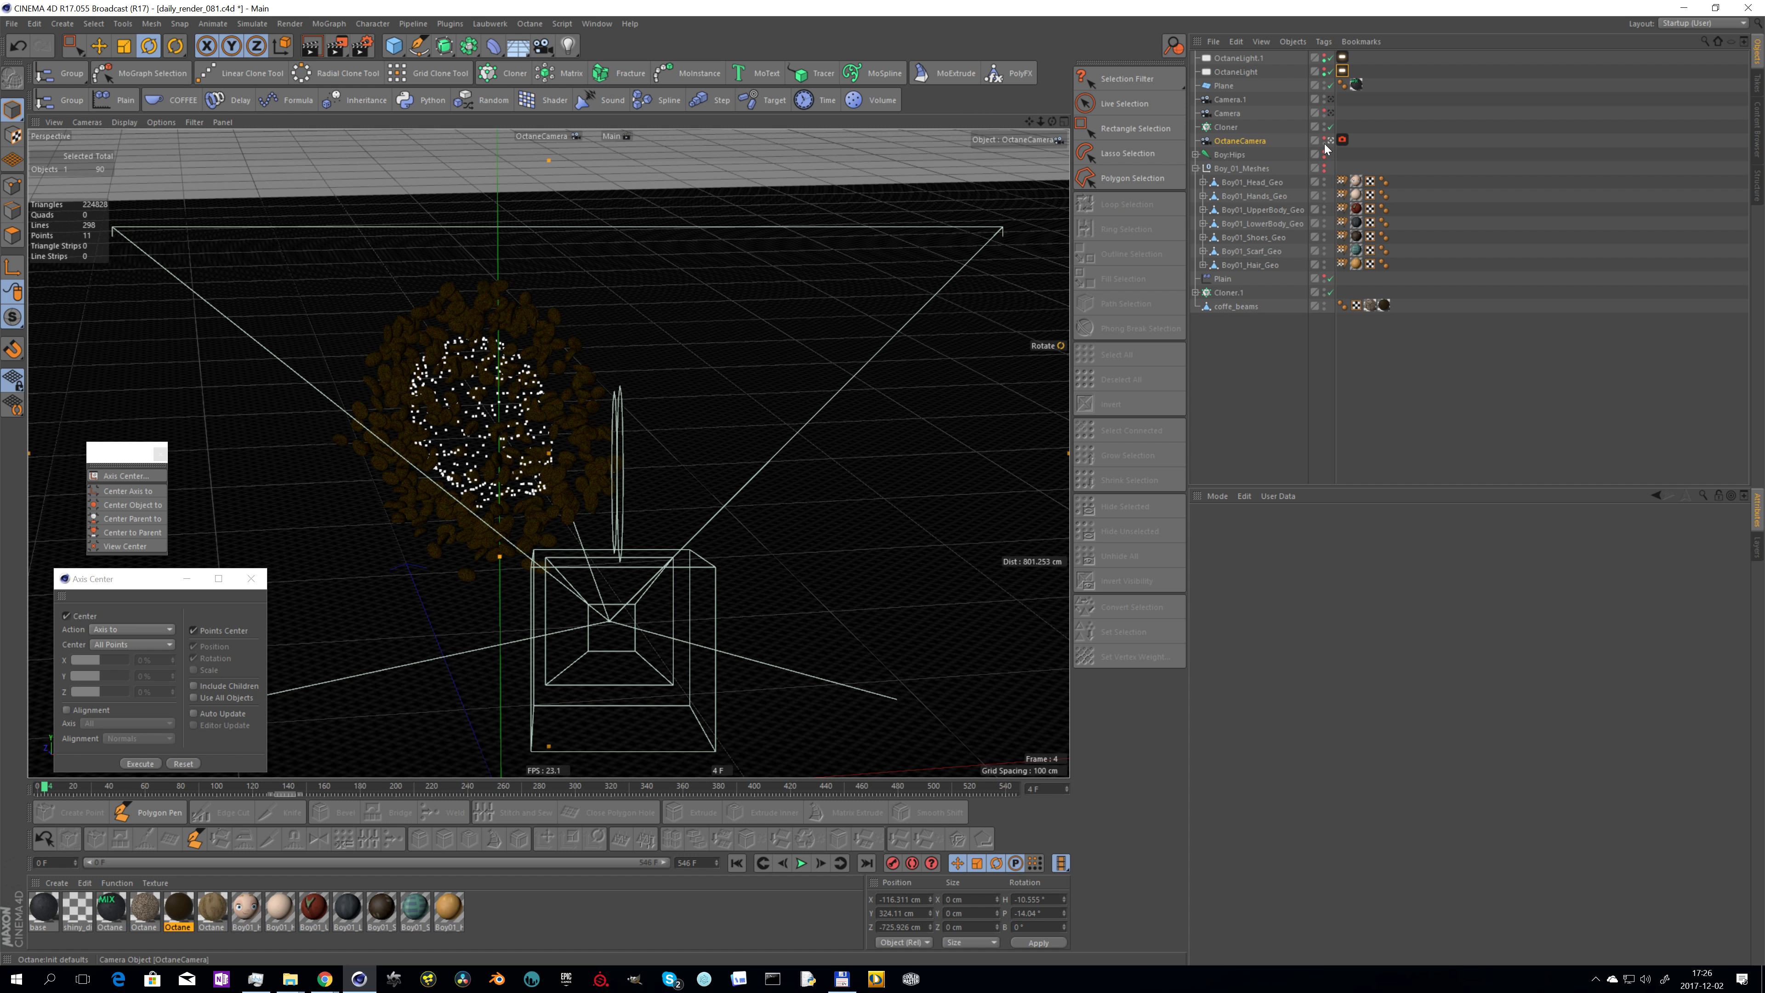
left_click_drag(549, 451, 626, 417, "alt")
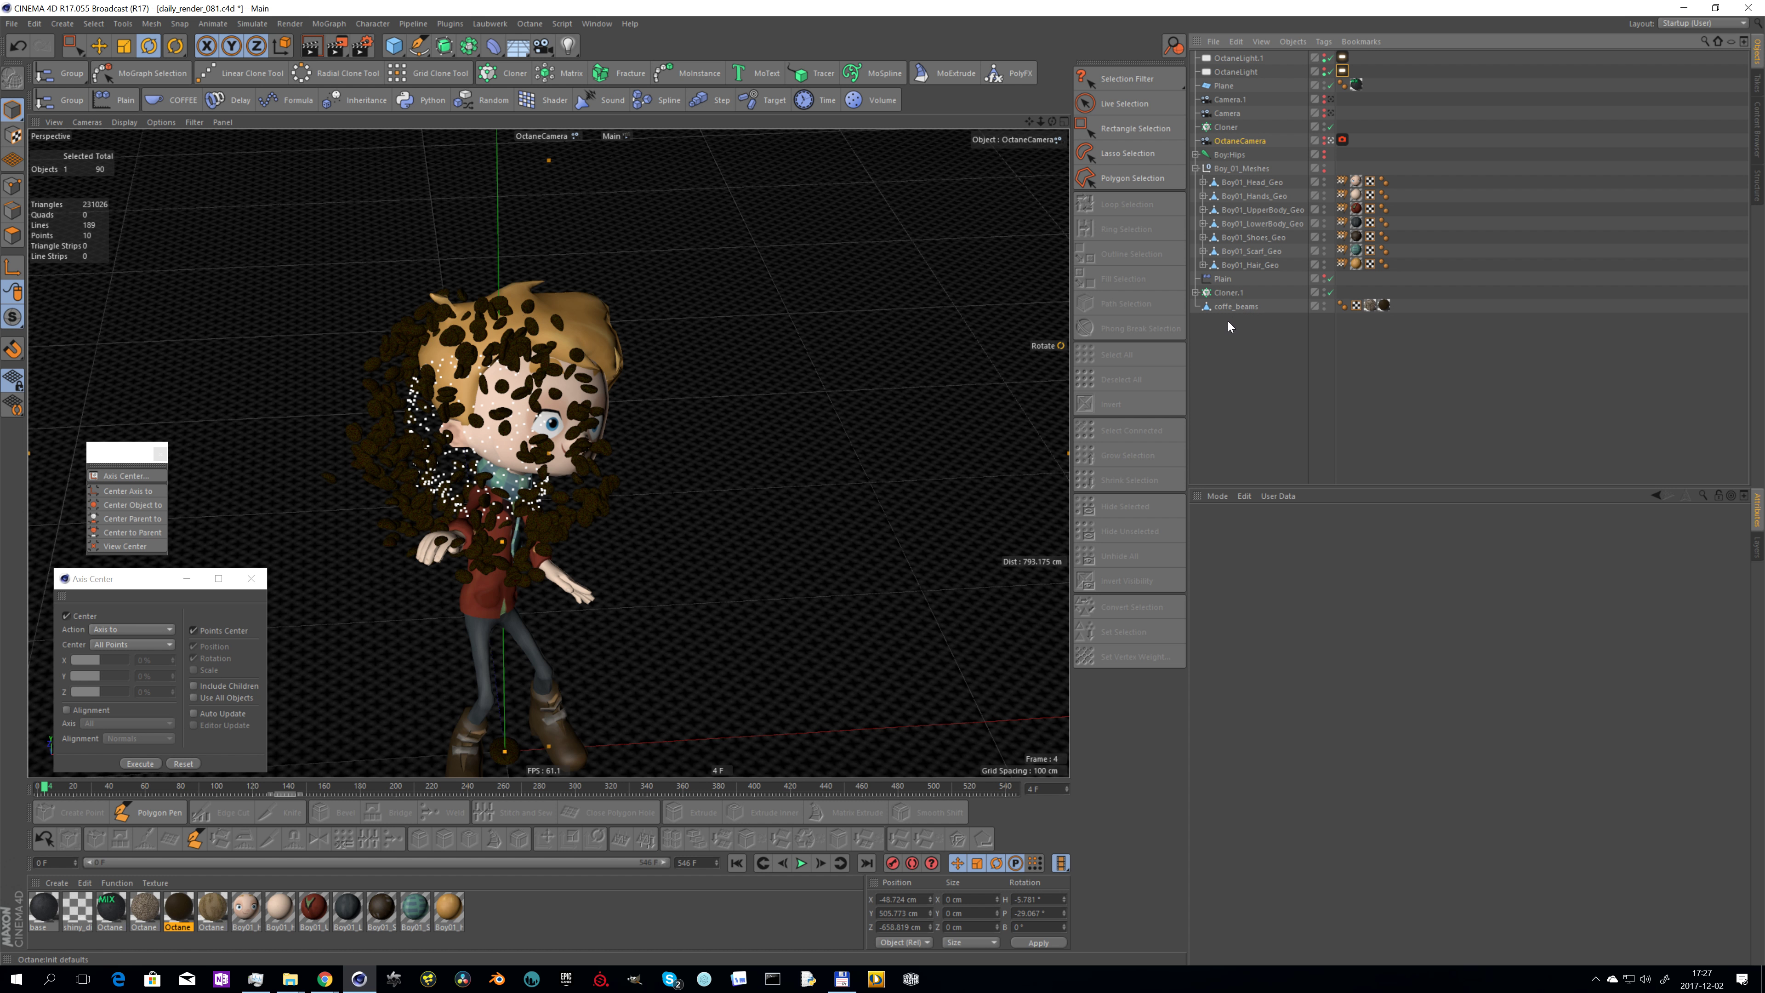
Select the coffe_beans object in the Object Manager to show its properties
left_click(1231, 310)
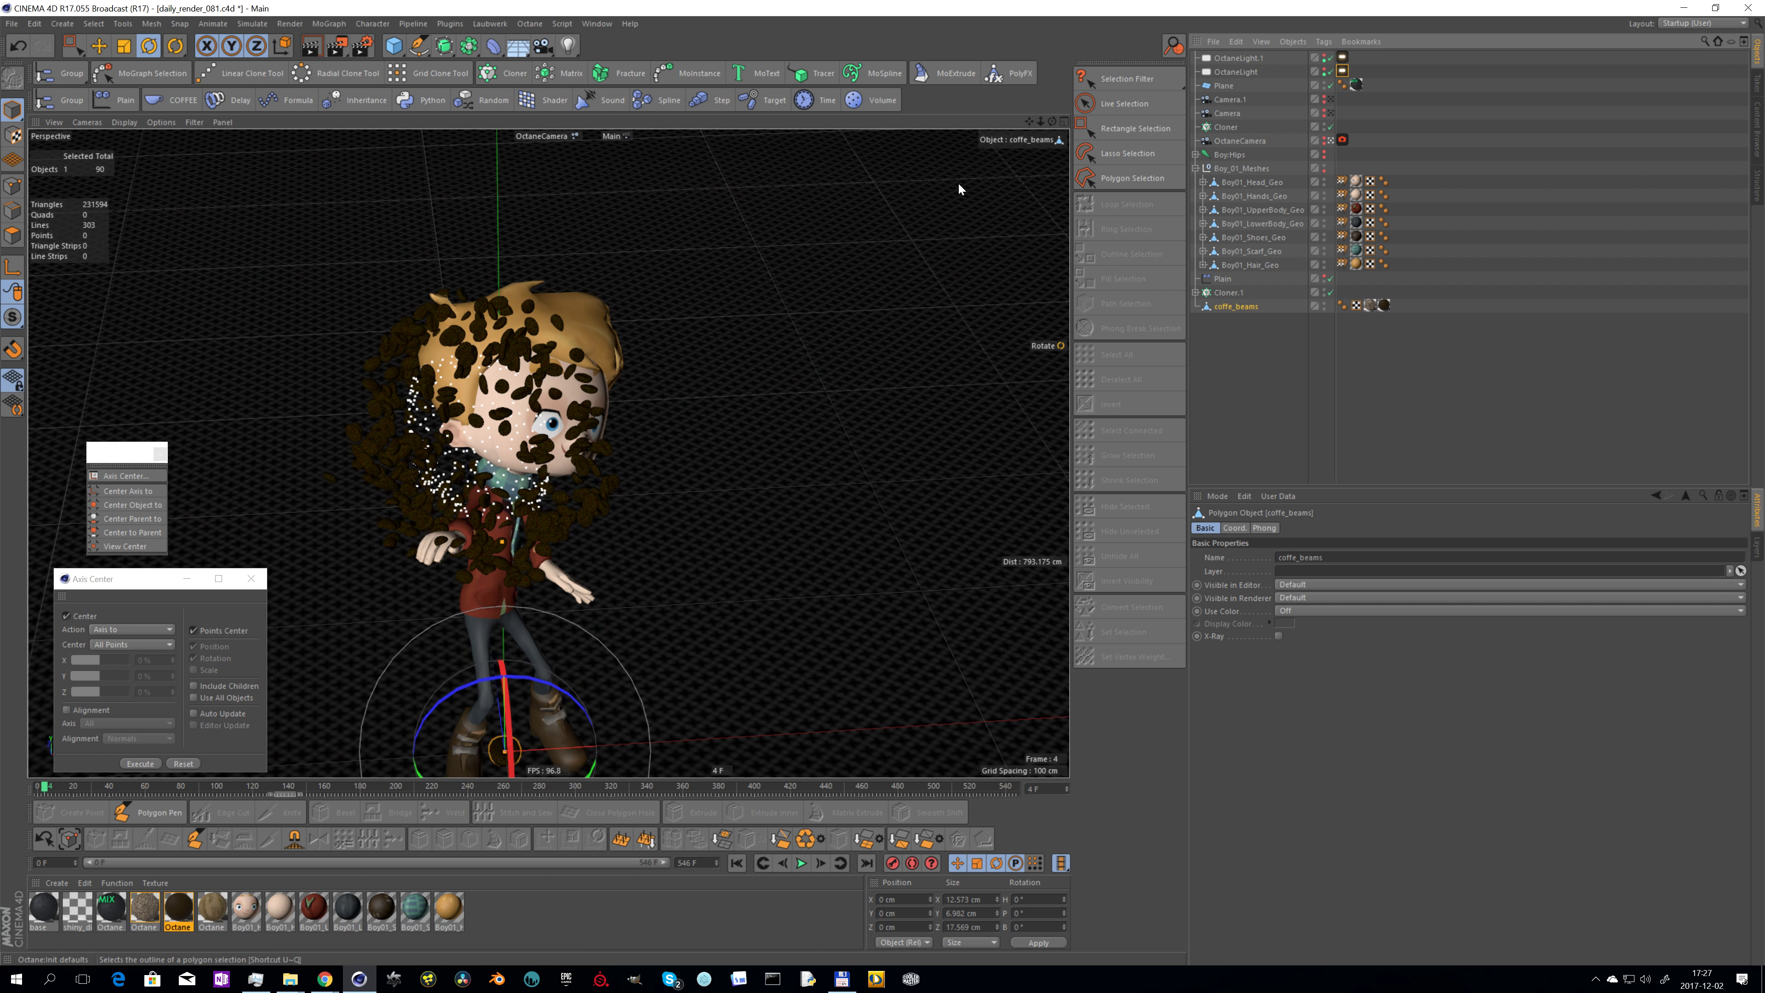